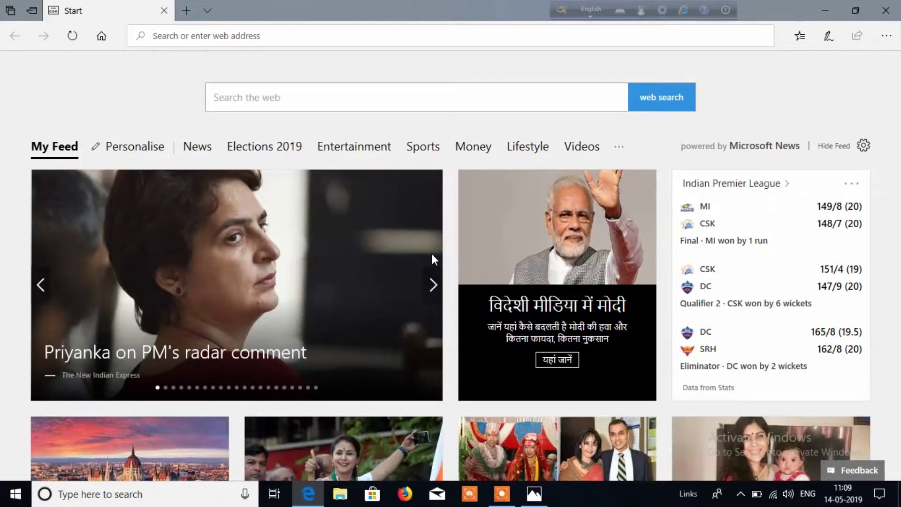
Go to the Google homepage from the address bar and dismiss the Chrome suggestion.
{"action": "type", "text": "g"}
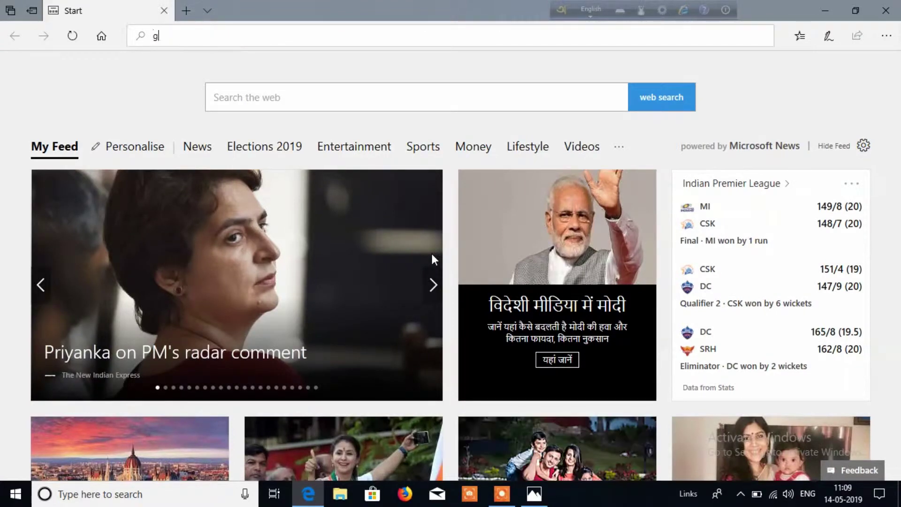
{"action": "type", "text": "oo"}
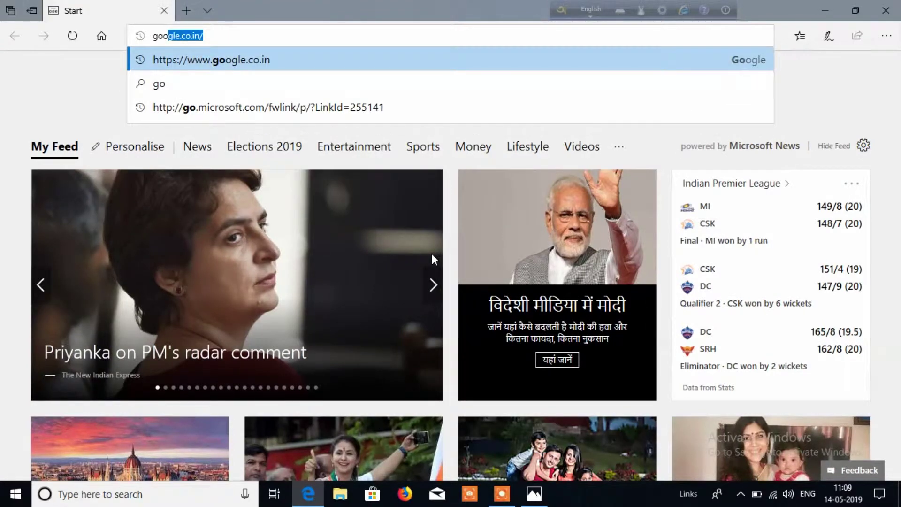
{"action": "type", "text": "gl"}
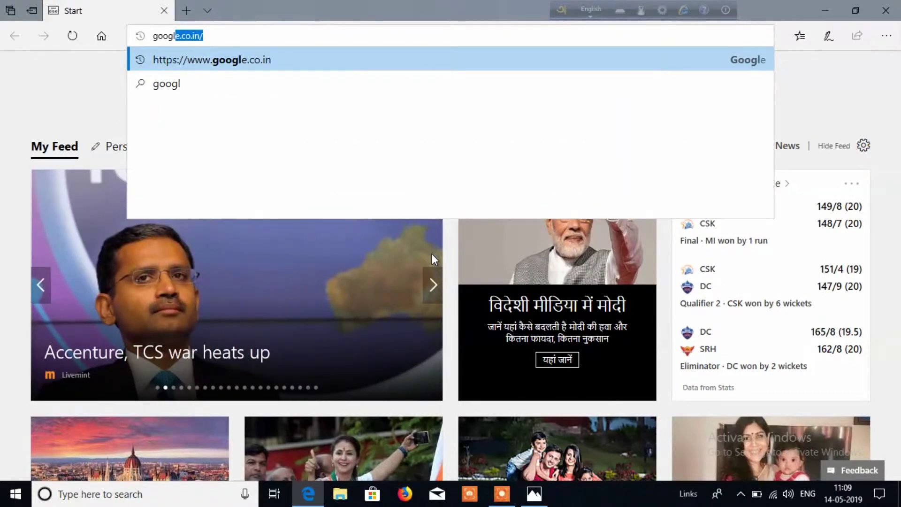
{"action": "type", "text": "e"}
{"action": "key", "text": "Return"}
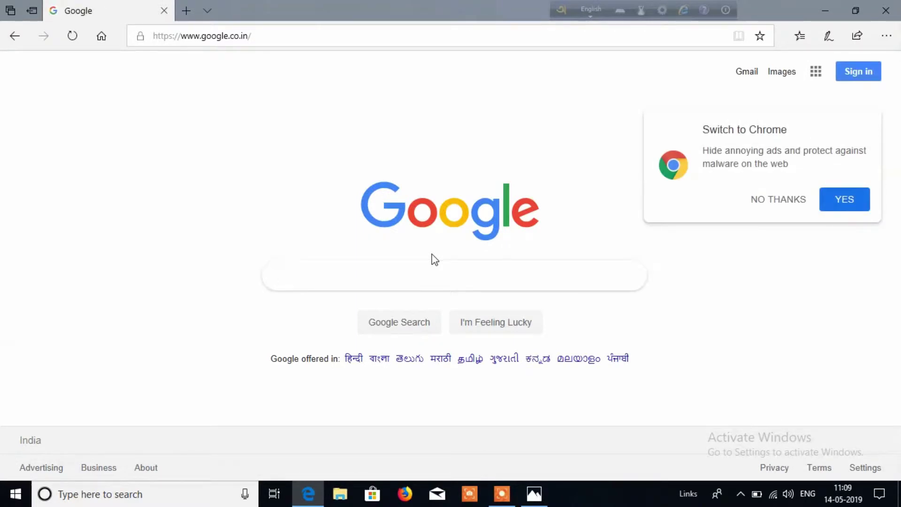
{"action": "left_click", "coordinate": [780, 202]}
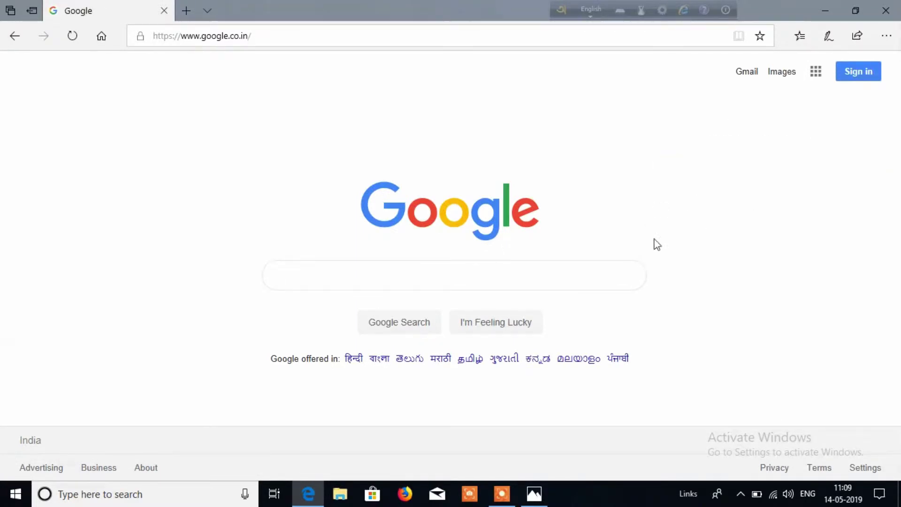
Search Google for 'wbpds'.
{"action": "left_click", "coordinate": [455, 279]}
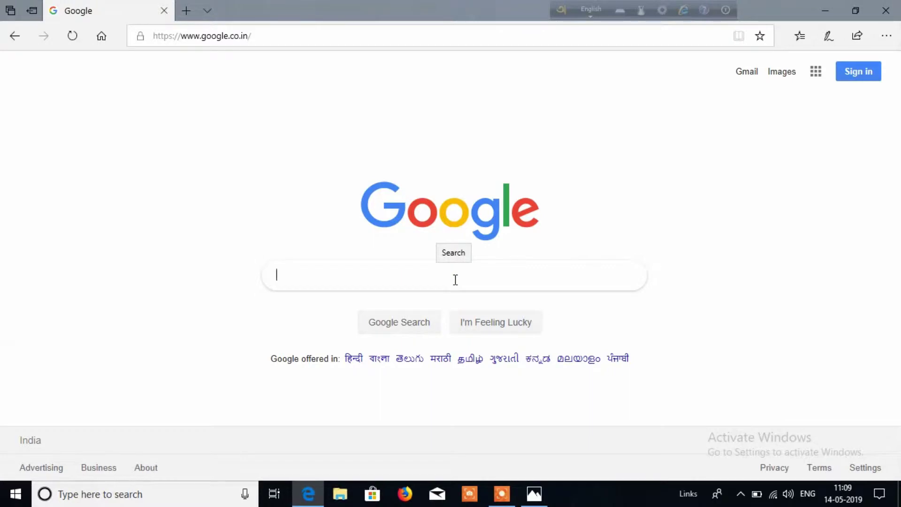
{"action": "type", "text": "wb"}
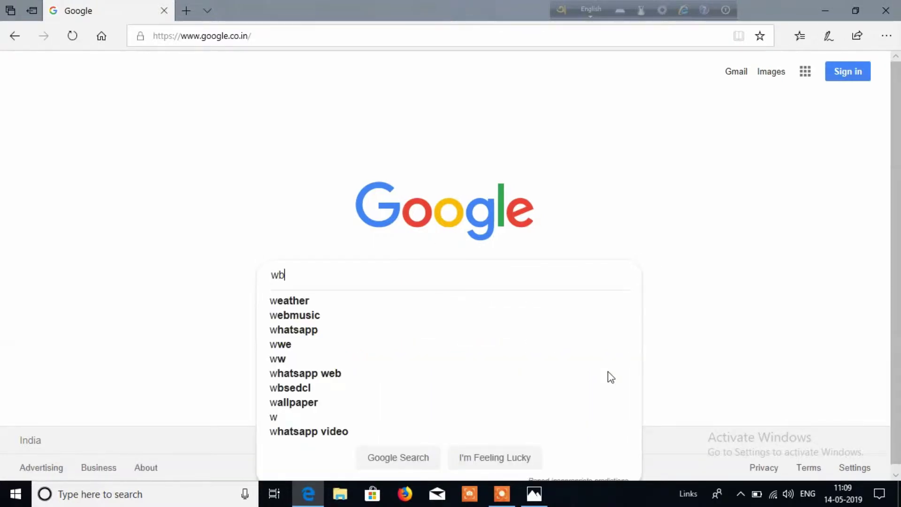
{"action": "type", "text": "pd"}
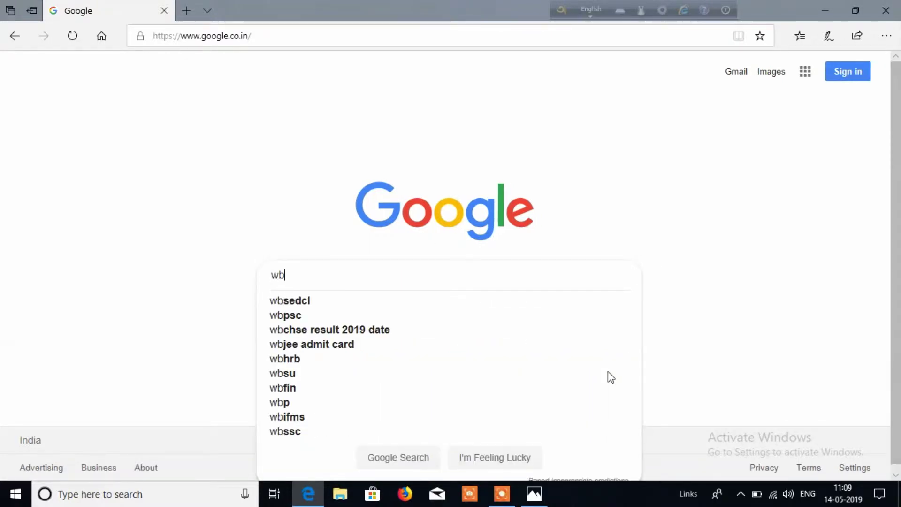
{"action": "type", "text": "s"}
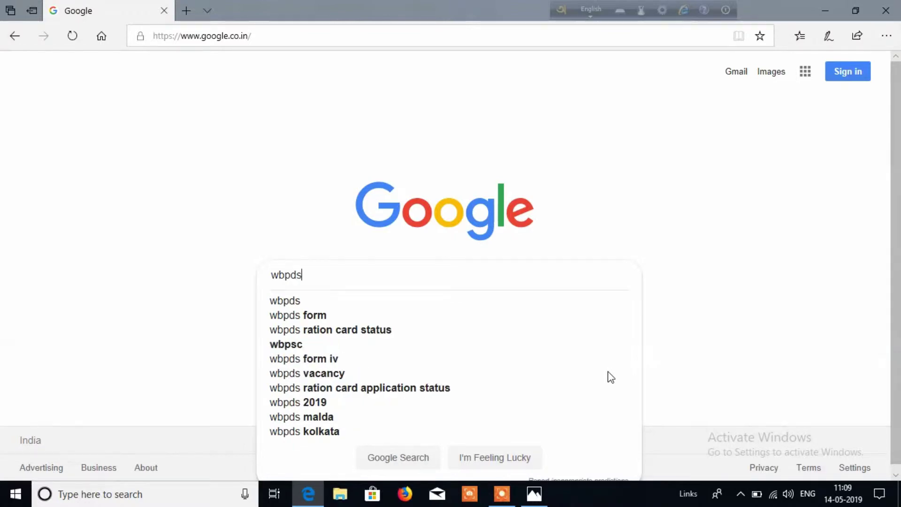
{"action": "key", "text": "Return"}
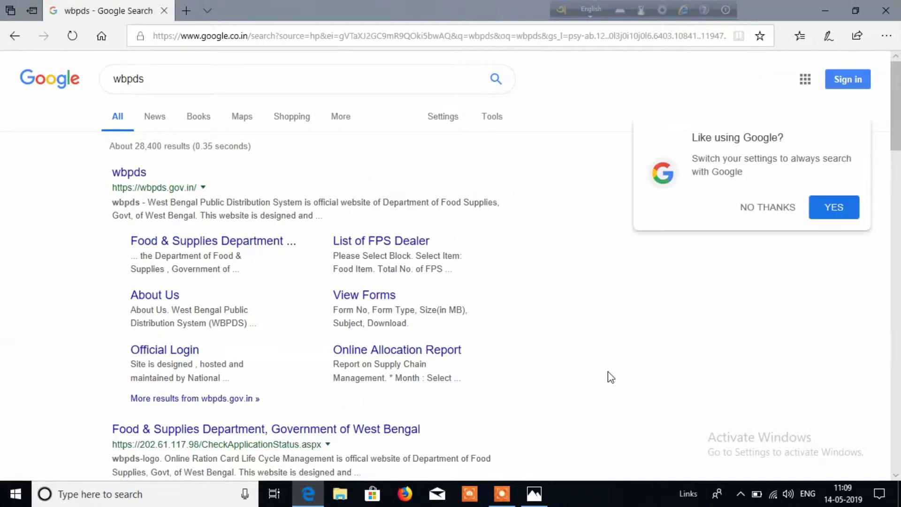
Decline the Google and location prompts, then open the official wbpds.gov.in result.
{"action": "left_click", "coordinate": [769, 207]}
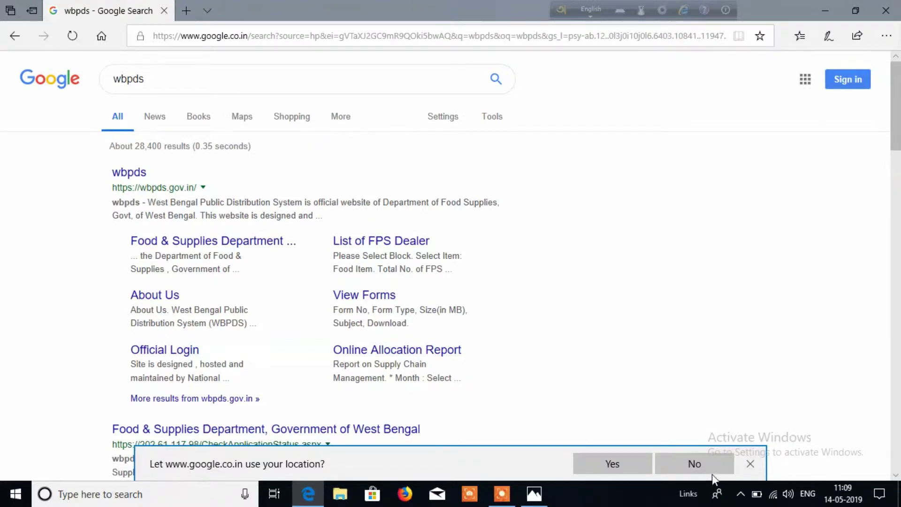
{"action": "left_click", "coordinate": [749, 461]}
{"action": "left_click", "coordinate": [127, 174]}
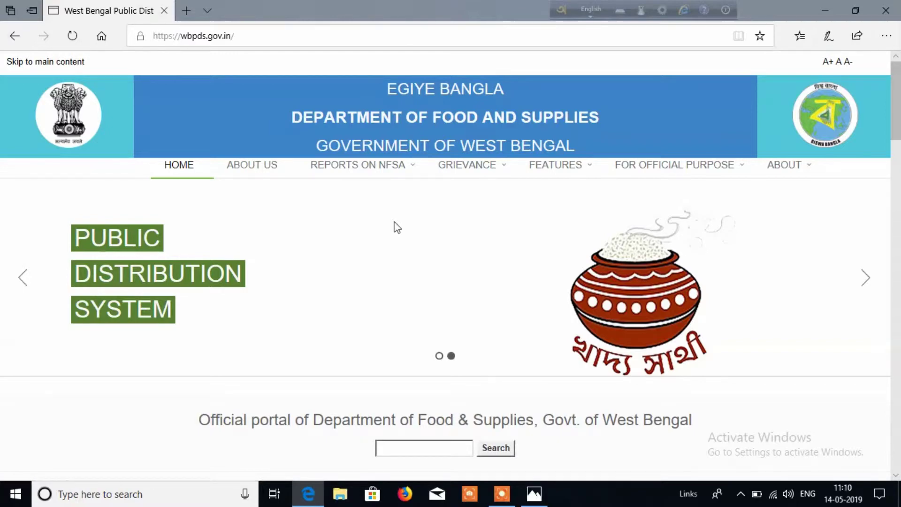
{"action": "scroll", "coordinate": [397, 228], "scroll_direction": "down", "scroll_amount": 10}
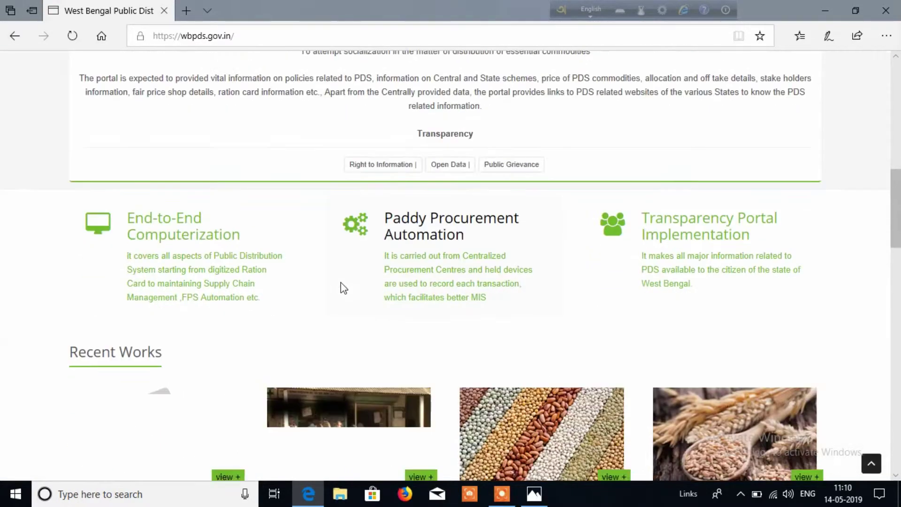
{"action": "scroll", "coordinate": [344, 288], "scroll_direction": "down", "scroll_amount": 15}
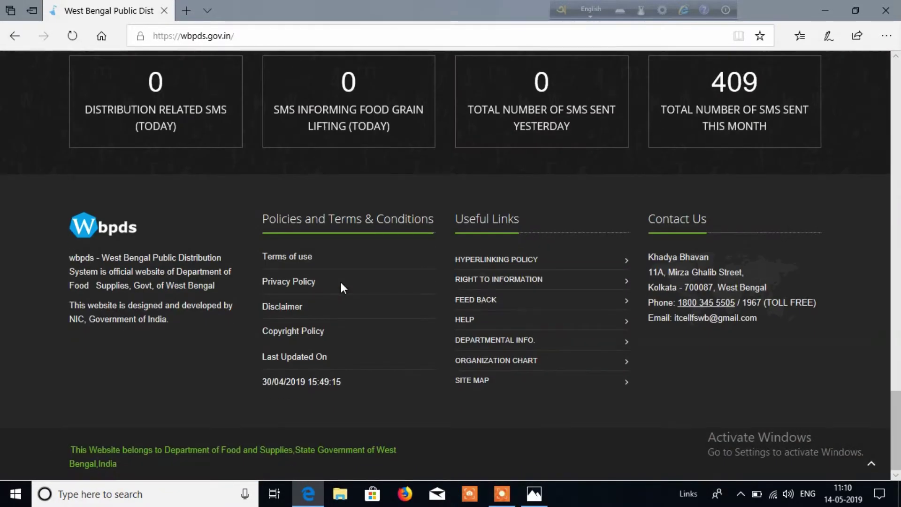
{"action": "scroll", "coordinate": [342, 287], "scroll_direction": "up", "scroll_amount": 3}
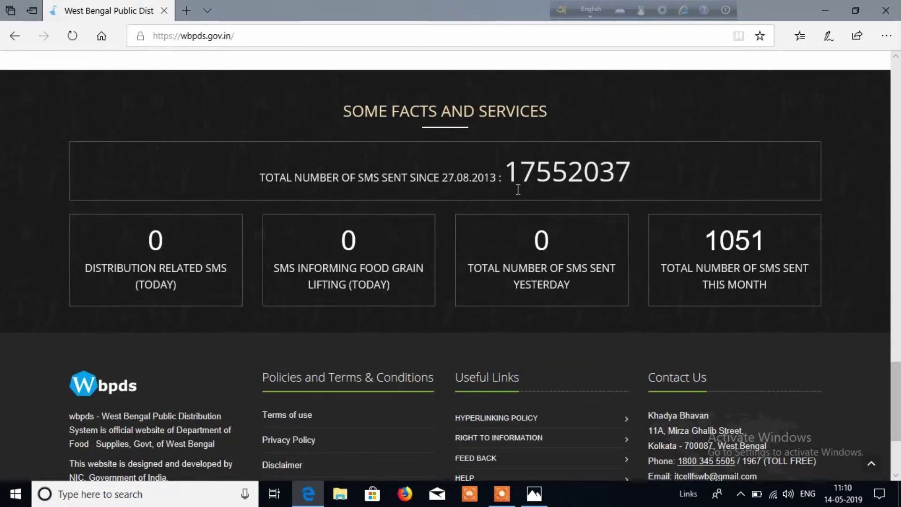
{"action": "scroll", "coordinate": [400, 227], "scroll_direction": "down", "scroll_amount": 3}
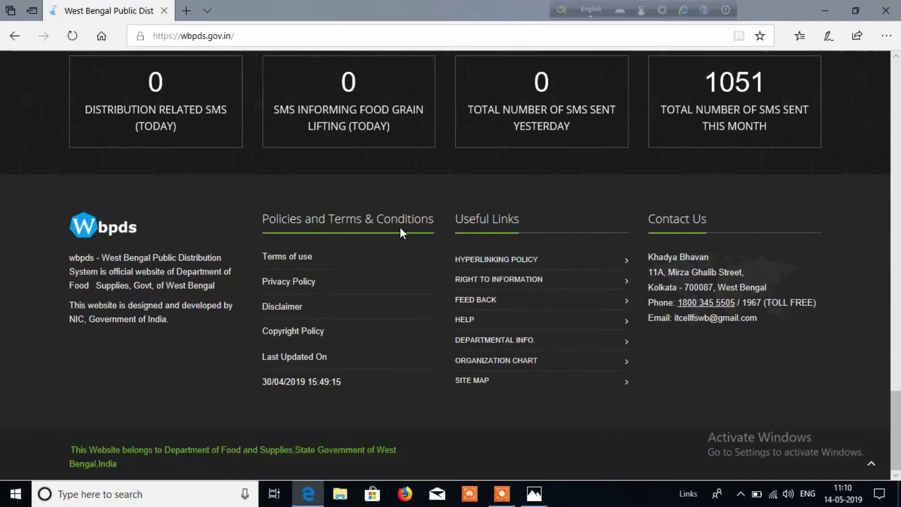
{"action": "scroll", "coordinate": [400, 227], "scroll_direction": "up", "scroll_amount": 6}
{"action": "scroll", "coordinate": [464, 309], "scroll_direction": "up", "scroll_amount": 5}
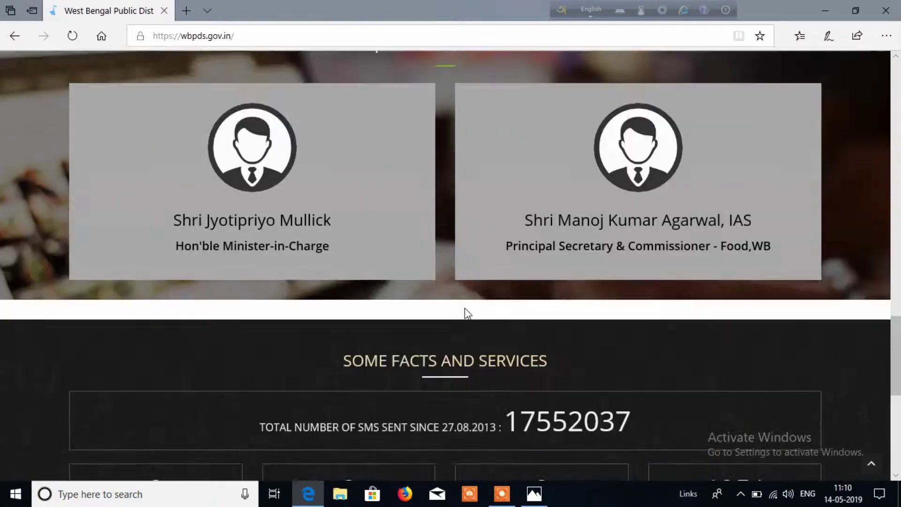
{"action": "scroll", "coordinate": [500, 433], "scroll_direction": "down", "scroll_amount": 3}
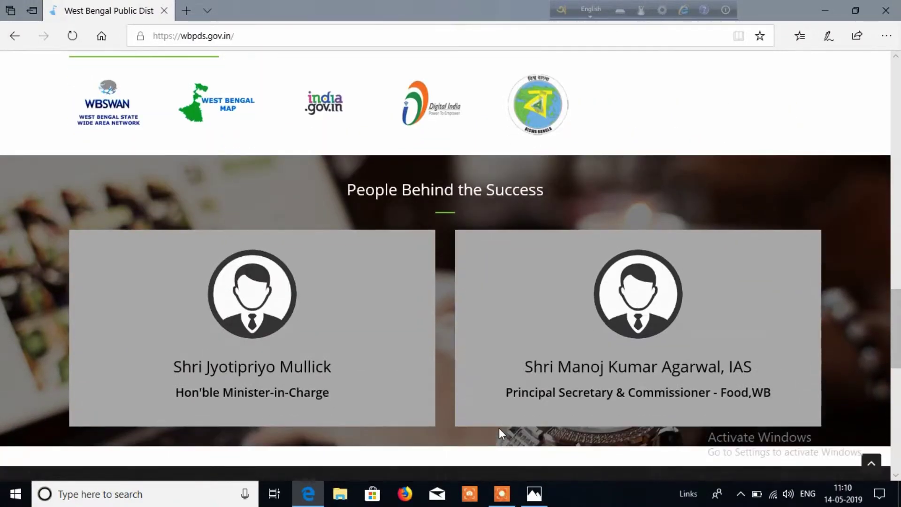
{"action": "scroll", "coordinate": [499, 432], "scroll_direction": "up", "scroll_amount": 2}
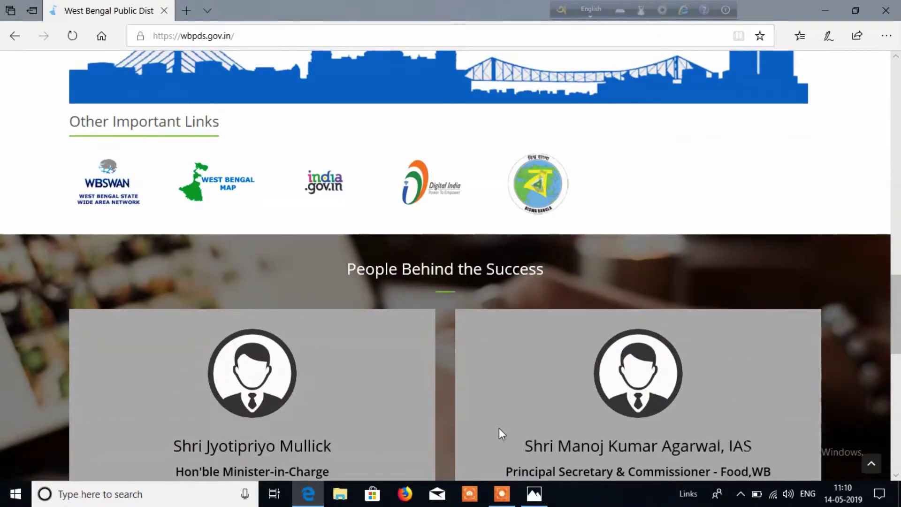
{"action": "scroll", "coordinate": [500, 427], "scroll_direction": "up", "scroll_amount": 10}
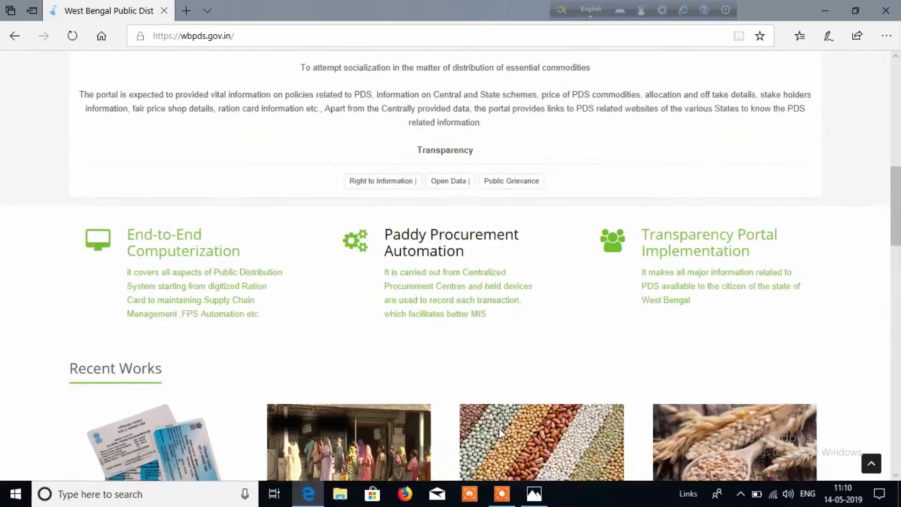
{"action": "scroll", "coordinate": [499, 428], "scroll_direction": "down", "scroll_amount": 5}
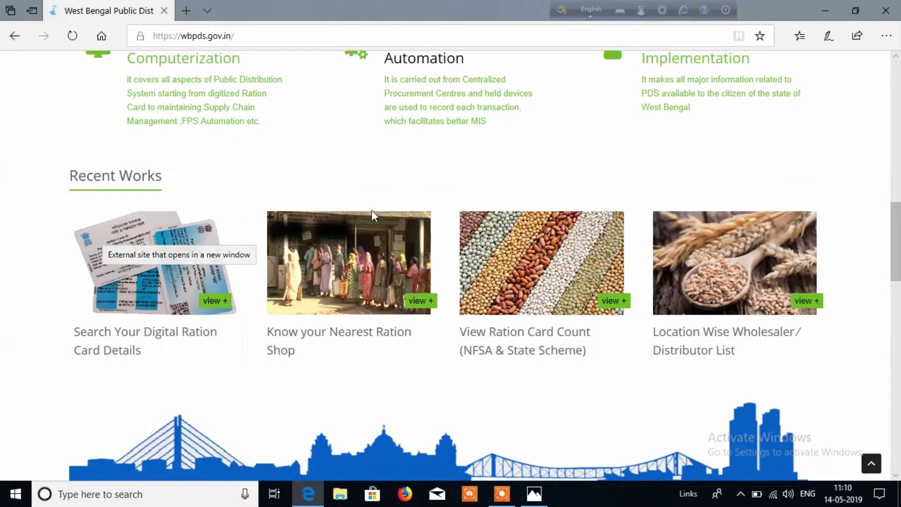
{"action": "scroll", "coordinate": [648, 215], "scroll_direction": "up", "scroll_amount": 10}
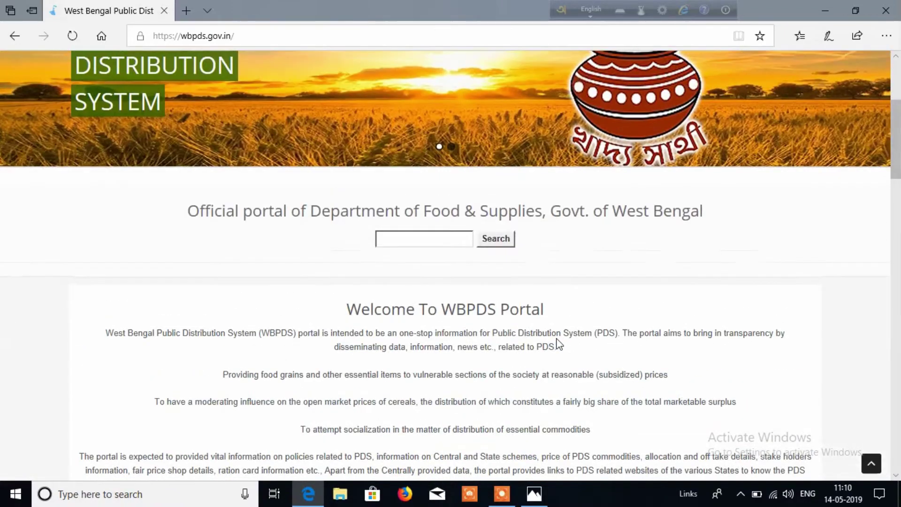
{"action": "scroll", "coordinate": [556, 340], "scroll_direction": "up", "scroll_amount": 5}
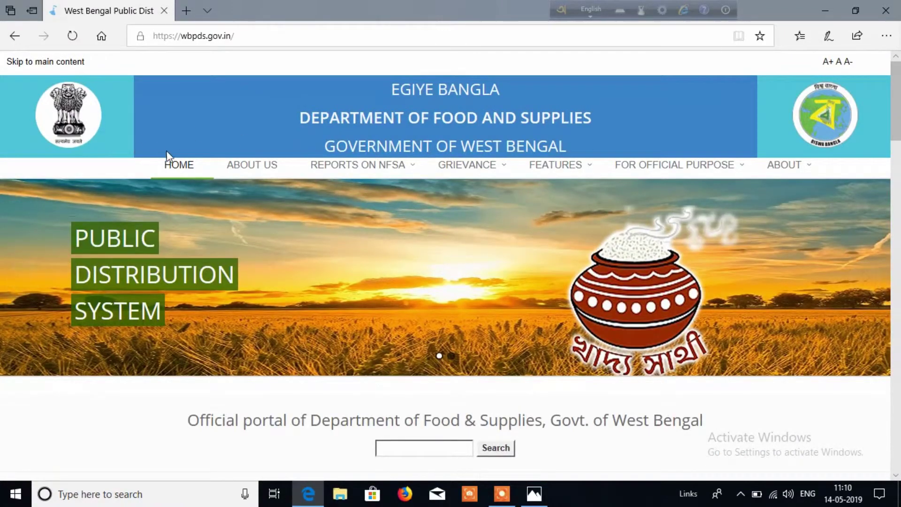
Follow FEATURES > Check Ration Card Application Status, then retreat from the certificate warning to Start.
{"action": "mouse_move", "coordinate": [307, 175]}
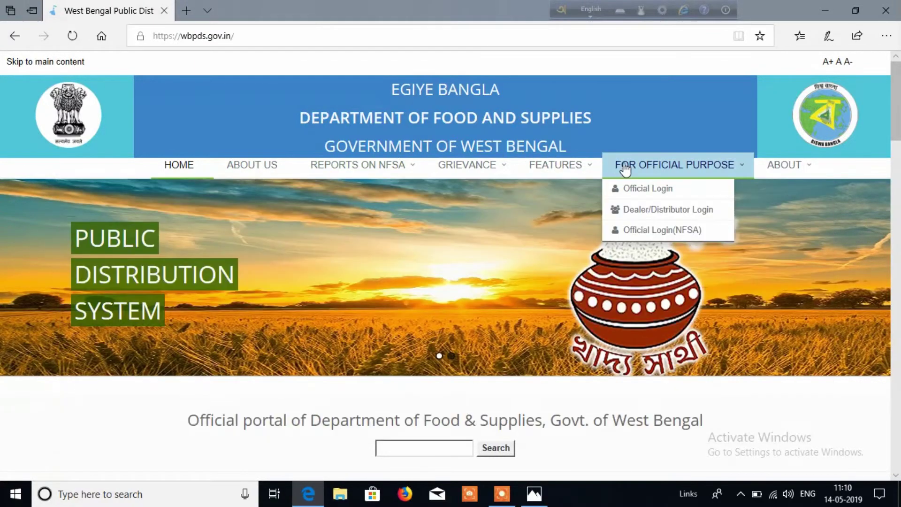
{"action": "mouse_move", "coordinate": [792, 180]}
{"action": "mouse_move", "coordinate": [577, 169]}
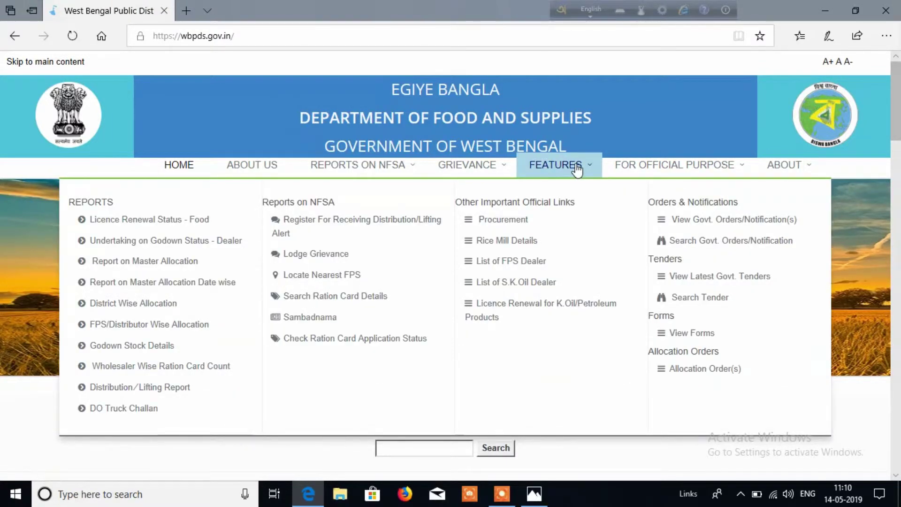
{"action": "left_click", "coordinate": [348, 342]}
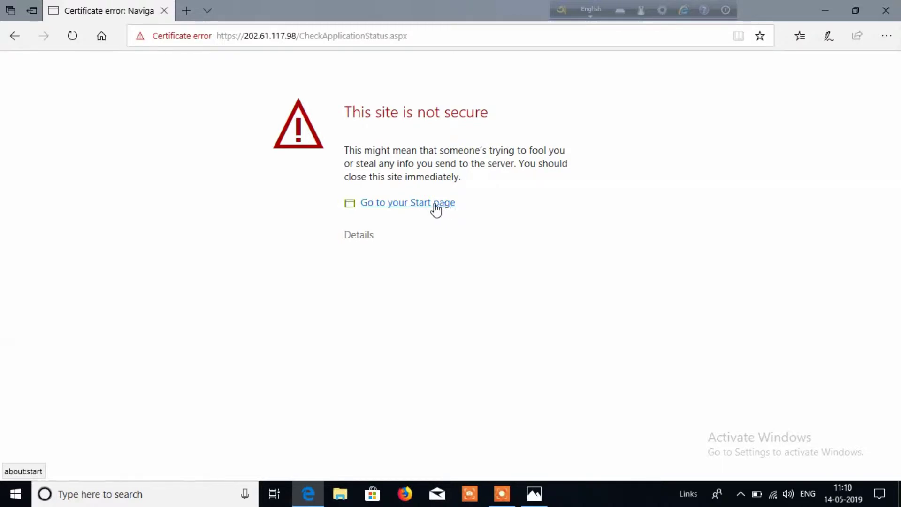
{"action": "left_click", "coordinate": [403, 209]}
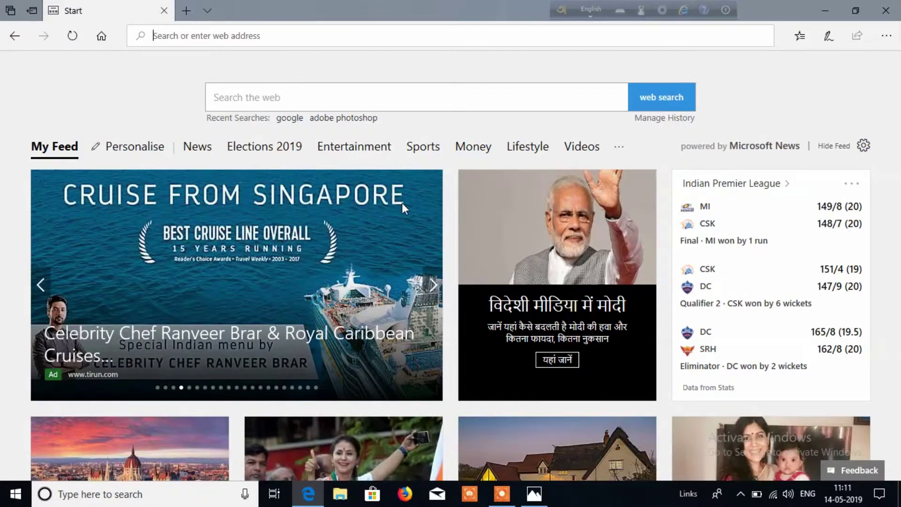
Reload wbpds, retry Check Ration Card Application Status, and expand the certificate warning details.
{"action": "type", "text": "wb"}
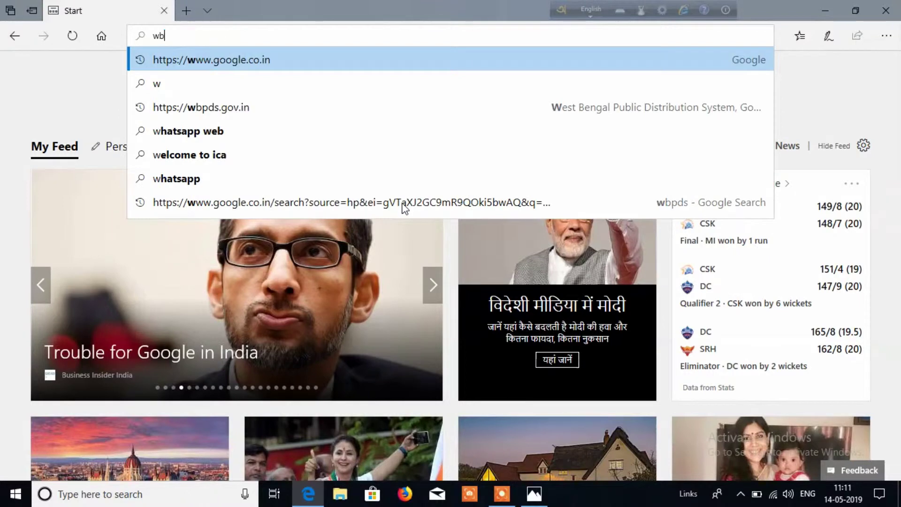
{"action": "type", "text": "pds.gov.in/"}
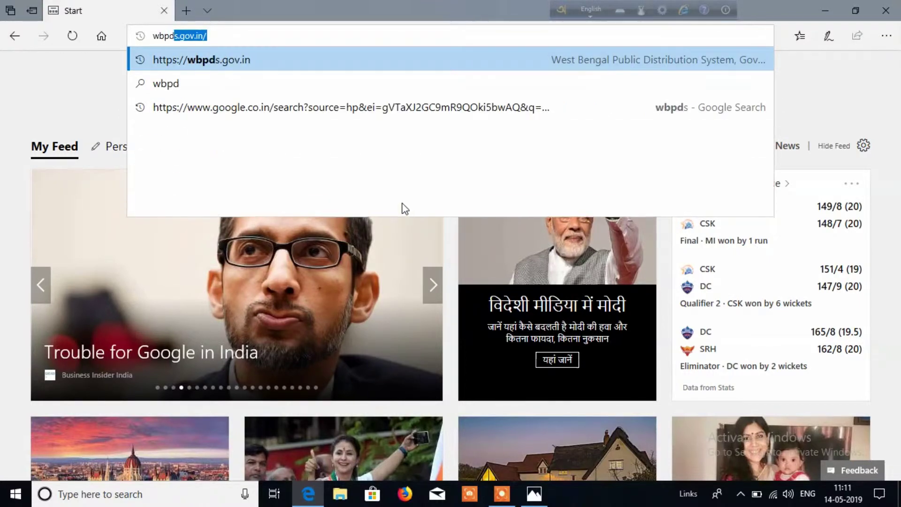
{"action": "key", "text": "Return"}
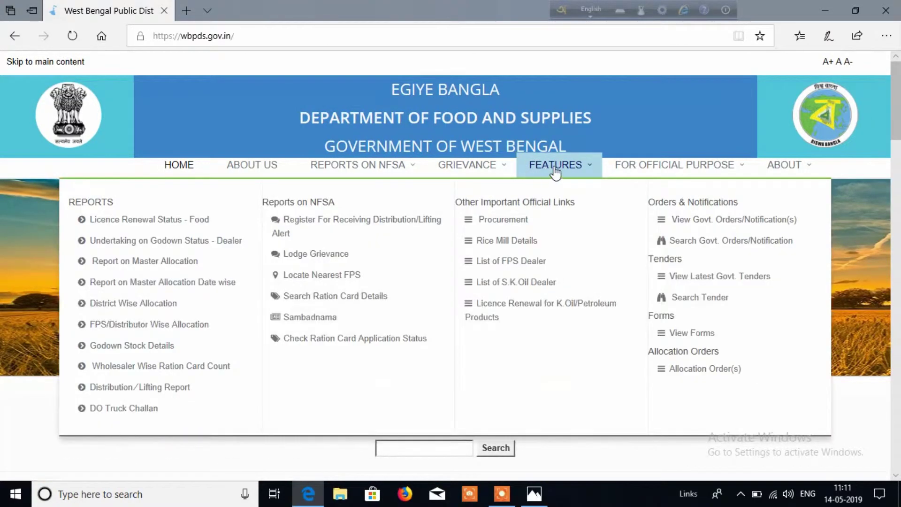
{"action": "left_click", "coordinate": [338, 347]}
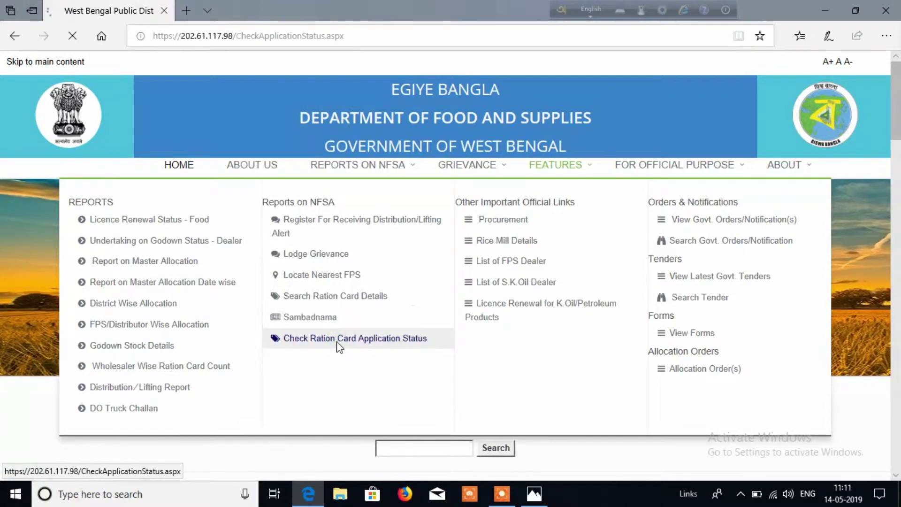
{"action": "left_click", "coordinate": [362, 236]}
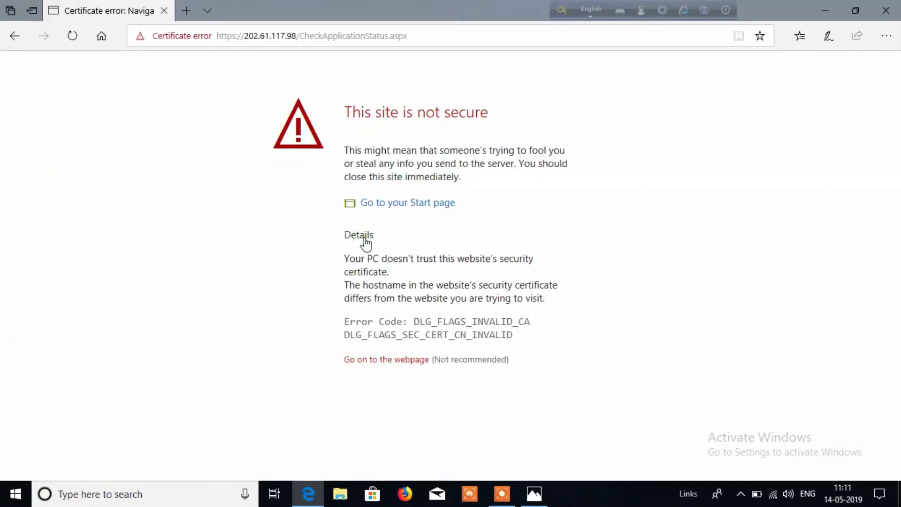
Proceed past the warning to the Check Application Status form and bring up the receipt photo.
{"action": "left_click", "coordinate": [392, 369]}
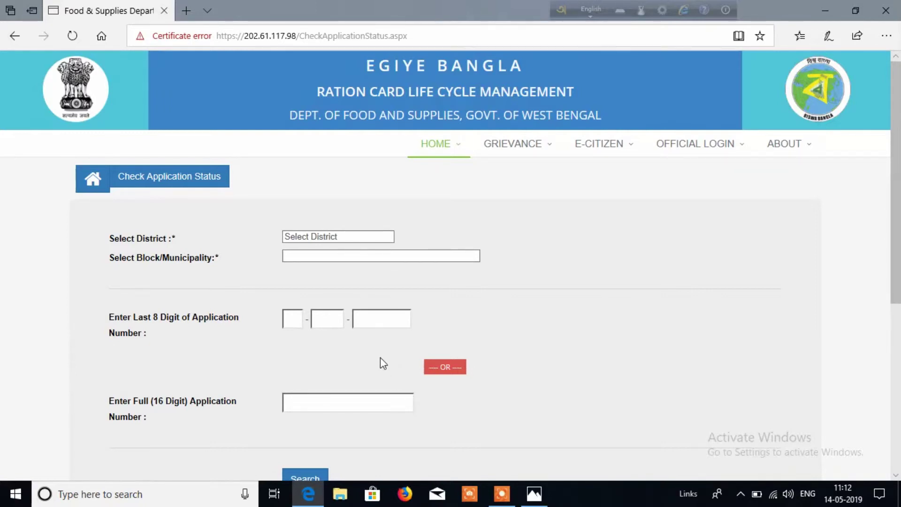
{"action": "scroll", "coordinate": [380, 356], "scroll_direction": "down", "scroll_amount": 2}
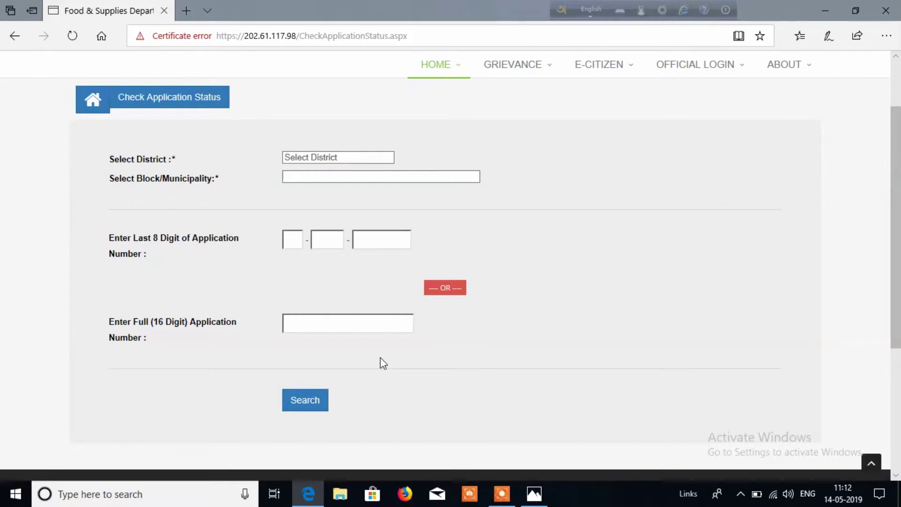
{"action": "left_click", "coordinate": [330, 320]}
{"action": "left_click", "coordinate": [535, 497]}
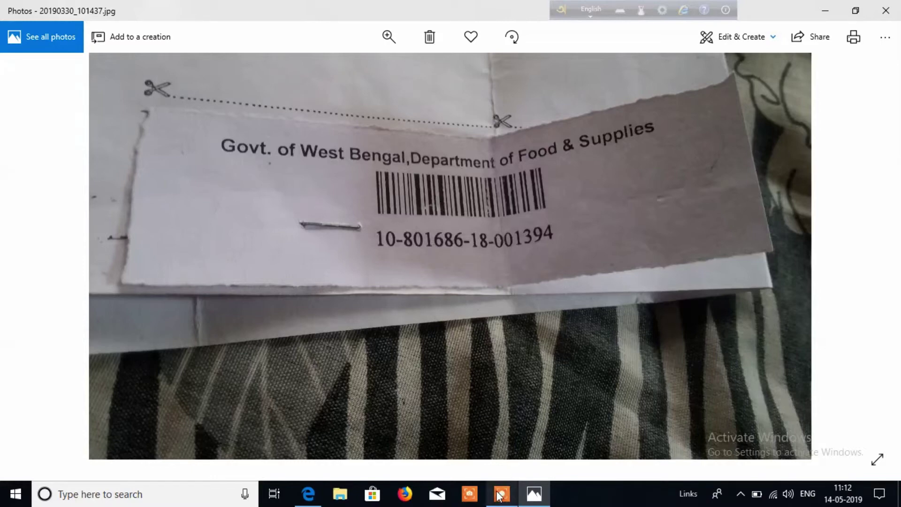
Read the application number on the receipt photo and switch back to the Edge form.
{"action": "mouse_move", "coordinate": [313, 498]}
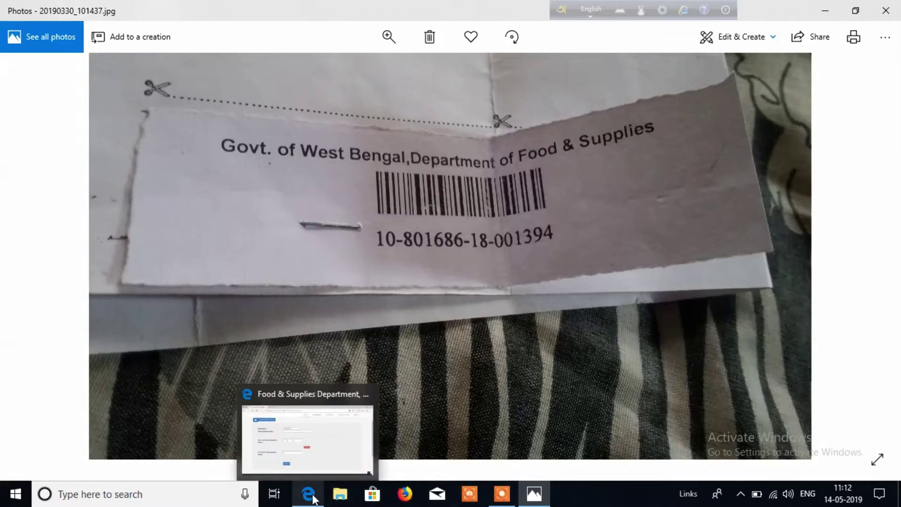
{"action": "left_click", "coordinate": [306, 460]}
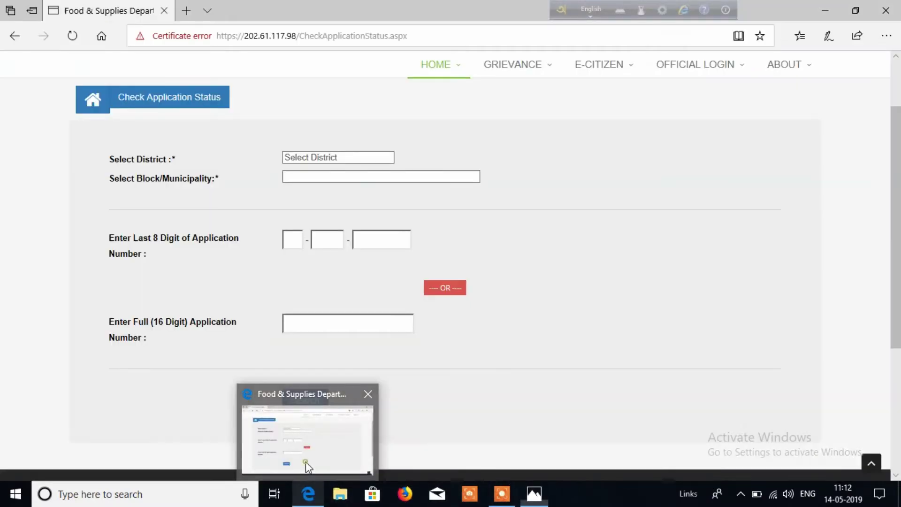
Enter the receipt's 16-digit application number and search, which prompts for a district.
{"action": "left_click", "coordinate": [316, 323]}
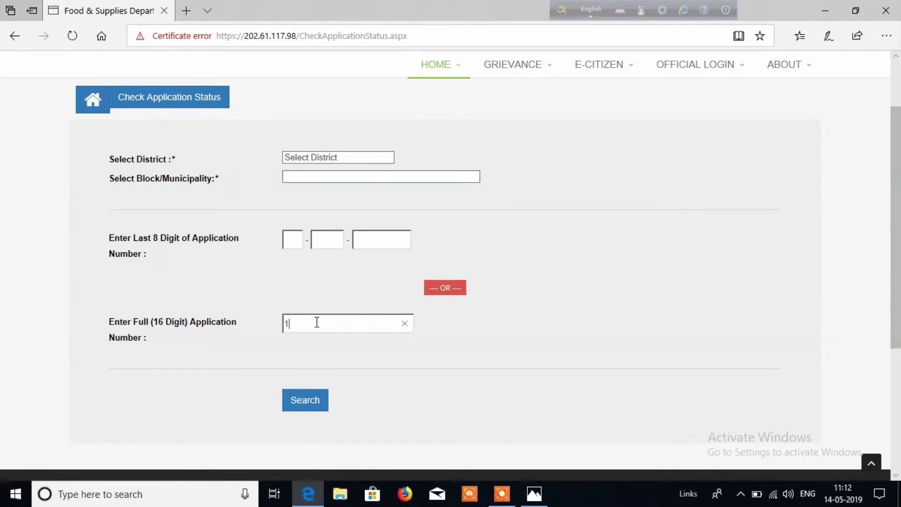
{"action": "left_click", "coordinate": [312, 396]}
{"action": "scroll", "coordinate": [508, 337], "scroll_direction": "down", "scroll_amount": 3}
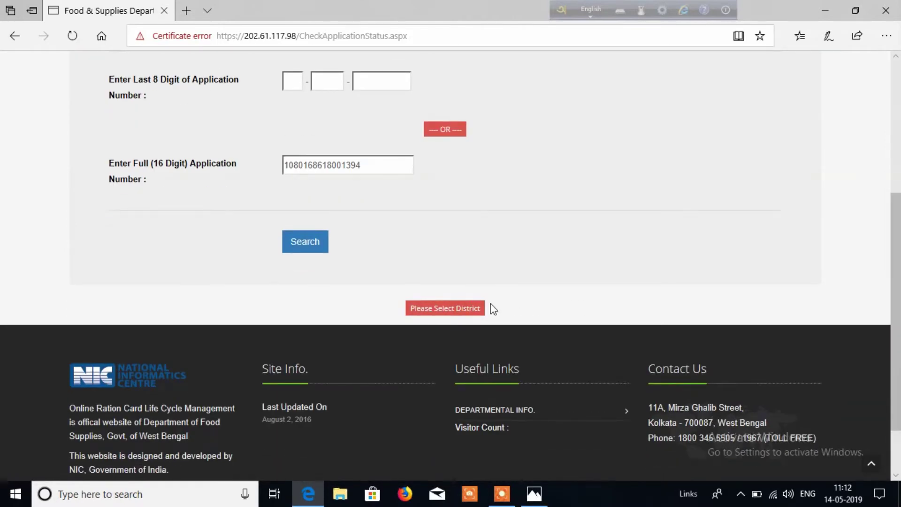
{"action": "scroll", "coordinate": [513, 300], "scroll_direction": "up", "scroll_amount": 3}
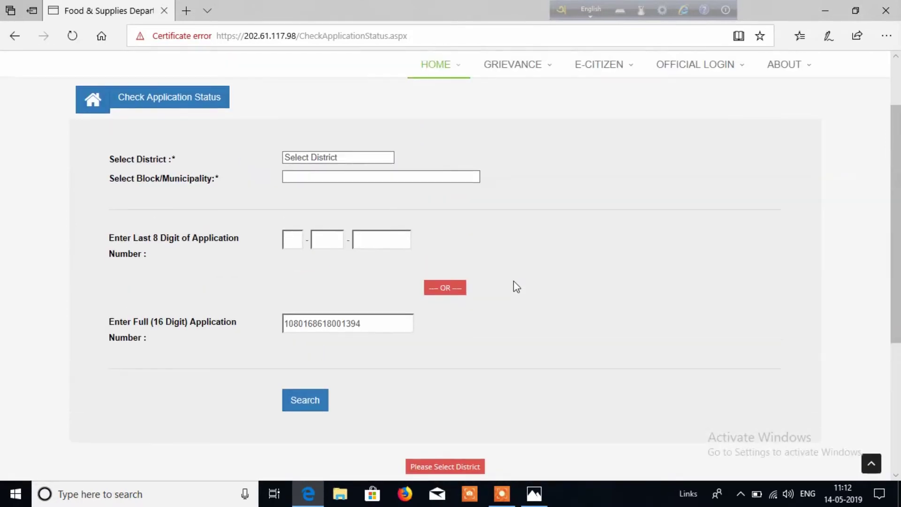
Select NADIA as the district and Ranaghat (M) as the block/municipality.
{"action": "left_click", "coordinate": [369, 155]}
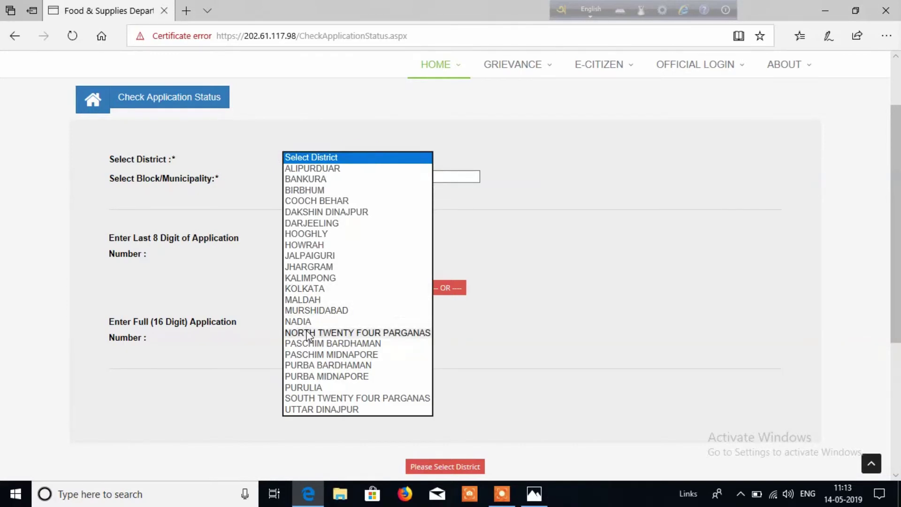
{"action": "left_click", "coordinate": [319, 321]}
{"action": "left_click", "coordinate": [402, 178]}
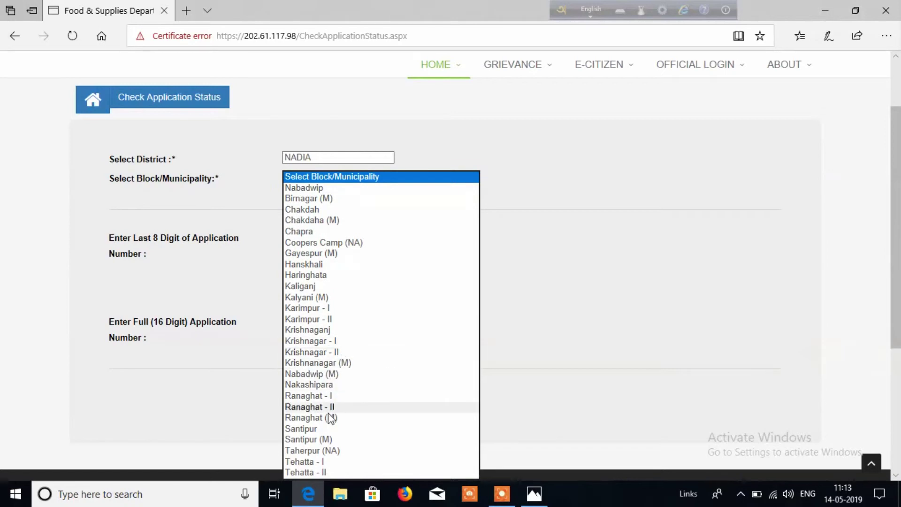
{"action": "left_click", "coordinate": [300, 417]}
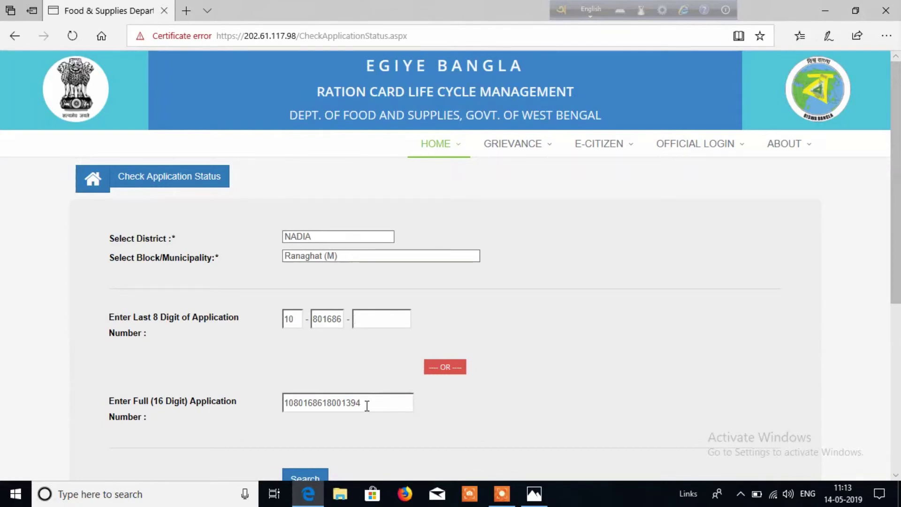
Fill in the application number's last 8 digits and run the status search.
{"action": "scroll", "coordinate": [387, 394], "scroll_direction": "down", "scroll_amount": 3}
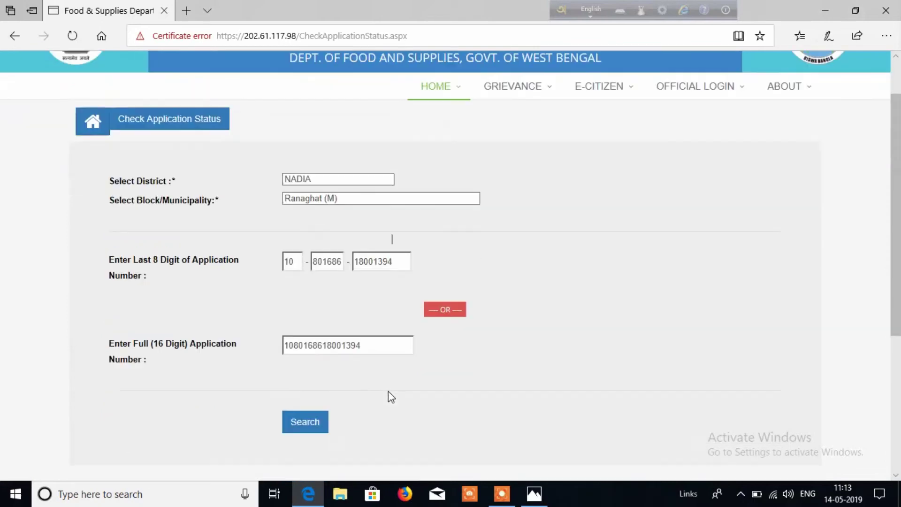
{"action": "left_click", "coordinate": [319, 321]}
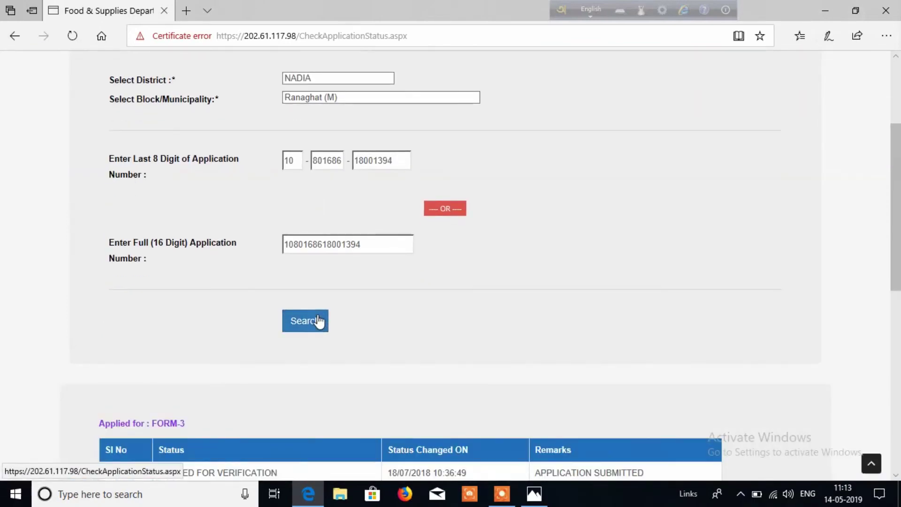
{"action": "scroll", "coordinate": [441, 314], "scroll_direction": "down", "scroll_amount": 3}
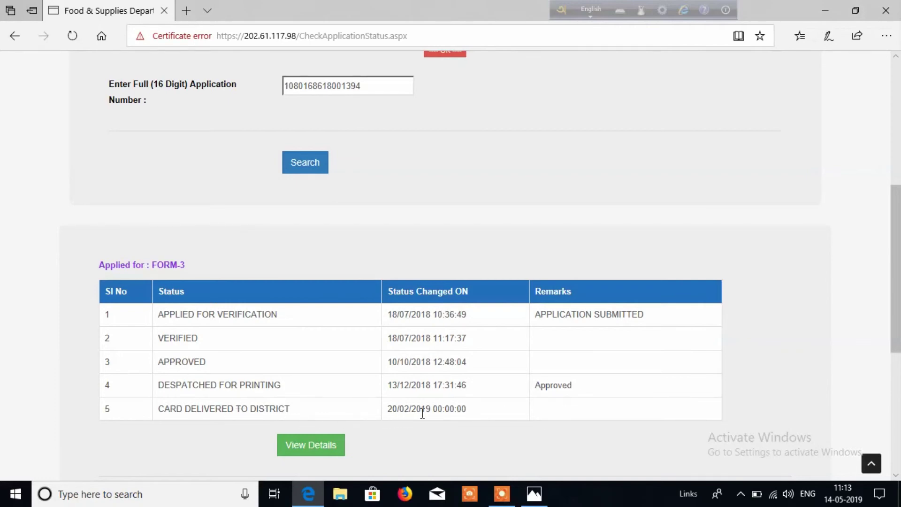
{"action": "scroll", "coordinate": [465, 422], "scroll_direction": "down", "scroll_amount": 5}
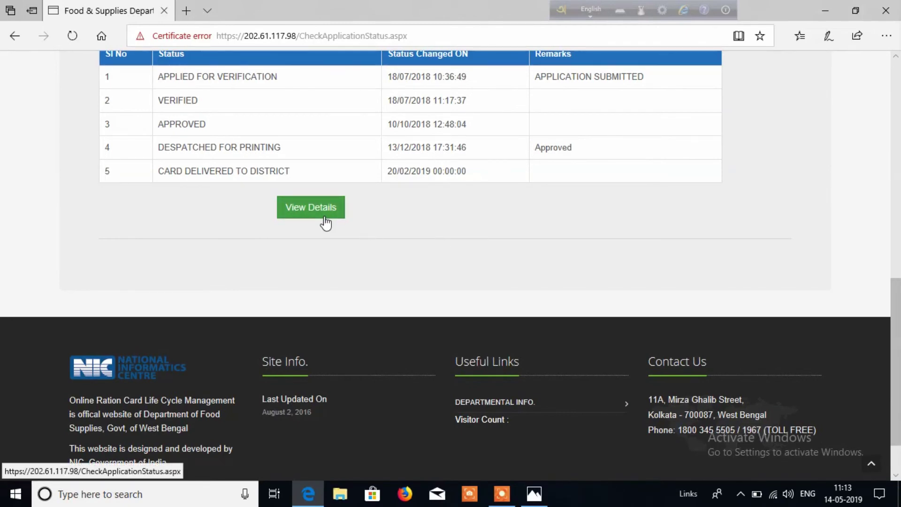
{"action": "scroll", "coordinate": [433, 249], "scroll_direction": "up", "scroll_amount": 3}
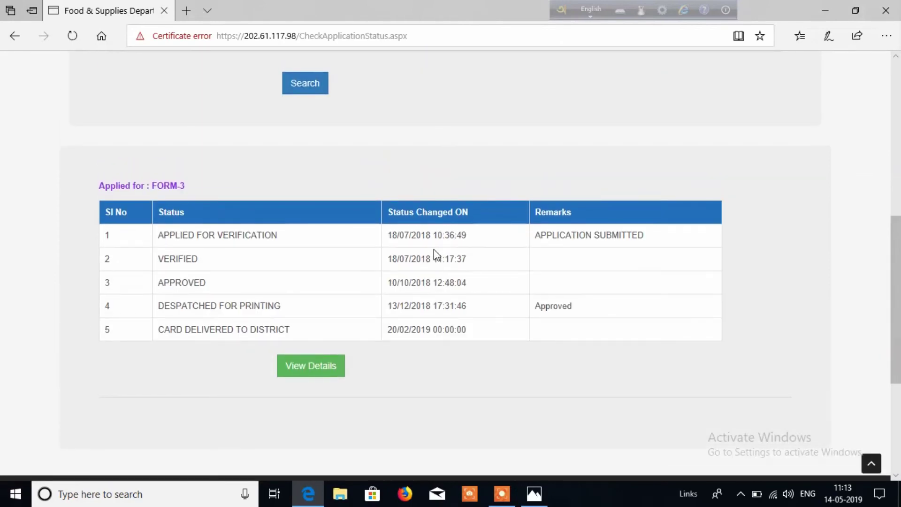